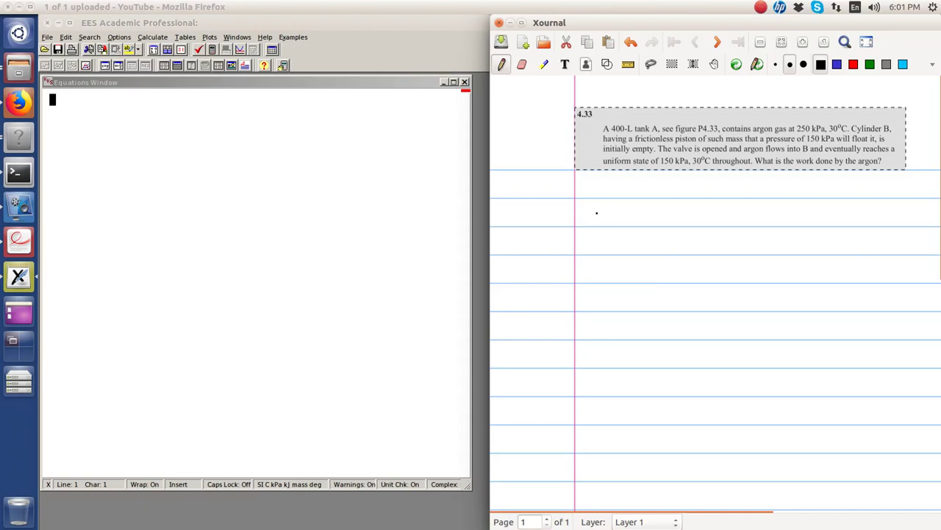
# Draw tank A below the problem with an arrow and its 400 L volume label.
pyautogui.moveTo(601, 194)
pyautogui.mouseDown()
pyautogui.moveTo(659, 196)
pyautogui.moveTo(595, 194)
pyautogui.mouseUp()
pyautogui.moveTo(609, 229)
pyautogui.mouseDown()
pyautogui.moveTo(577, 237)
pyautogui.moveTo(587, 240)
pyautogui.mouseUp()
pyautogui.moveTo(542, 232); pyautogui.dragTo(545, 252)
pyautogui.moveTo(553, 238)
pyautogui.mouseDown()
pyautogui.moveTo(564, 238)
pyautogui.moveTo(559, 263)
pyautogui.moveTo(571, 265)
pyautogui.moveTo(575, 251)
pyautogui.mouseUp()
# Write Ar, 250 kPa and 30°C beside tank A.
pyautogui.moveTo(677, 201)
pyautogui.mouseDown()
pyautogui.moveTo(681, 180)
pyautogui.moveTo(692, 198)
pyautogui.mouseUp()
pyautogui.moveTo(692, 192)
pyautogui.mouseDown()
pyautogui.moveTo(700, 200)
pyautogui.moveTo(676, 224)
pyautogui.moveTo(686, 225)
pyautogui.mouseUp()
pyautogui.moveTo(694, 213)
pyautogui.mouseDown()
pyautogui.moveTo(687, 223)
pyautogui.moveTo(701, 215)
pyautogui.mouseUp()
pyautogui.moveTo(713, 210)
pyautogui.mouseDown()
pyautogui.moveTo(713, 224)
pyautogui.moveTo(734, 212)
pyautogui.moveTo(746, 225)
pyautogui.mouseUp()
pyautogui.moveTo(675, 234)
pyautogui.mouseDown()
pyautogui.moveTo(680, 245)
pyautogui.moveTo(694, 237)
pyautogui.mouseUp()
pyautogui.moveTo(702, 233); pyautogui.dragTo(723, 246)
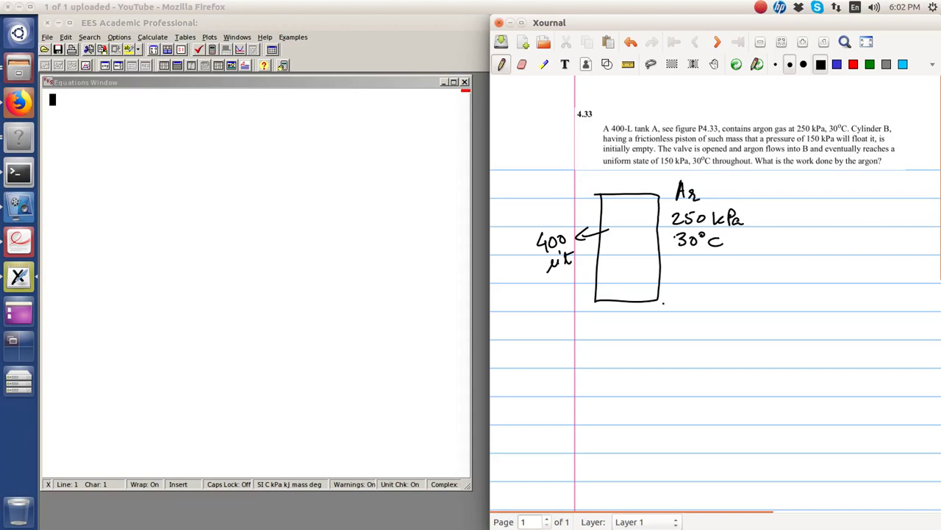
# Draw the pipe with a valve leading to cylinder B, and label the left tank A.
pyautogui.moveTo(650, 301)
pyautogui.mouseDown()
pyautogui.moveTo(651, 335)
pyautogui.moveTo(743, 340)
pyautogui.moveTo(748, 328)
pyautogui.moveTo(759, 345)
pyautogui.mouseUp()
pyautogui.moveTo(759, 333)
pyautogui.mouseDown()
pyautogui.moveTo(746, 344)
pyautogui.moveTo(812, 343)
pyautogui.mouseUp()
pyautogui.moveTo(822, 201)
pyautogui.mouseDown()
pyautogui.moveTo(820, 334)
pyautogui.moveTo(812, 343)
pyautogui.mouseUp()
pyautogui.moveTo(618, 195); pyautogui.dragTo(630, 195)
pyautogui.moveTo(620, 189); pyautogui.dragTo(629, 189)
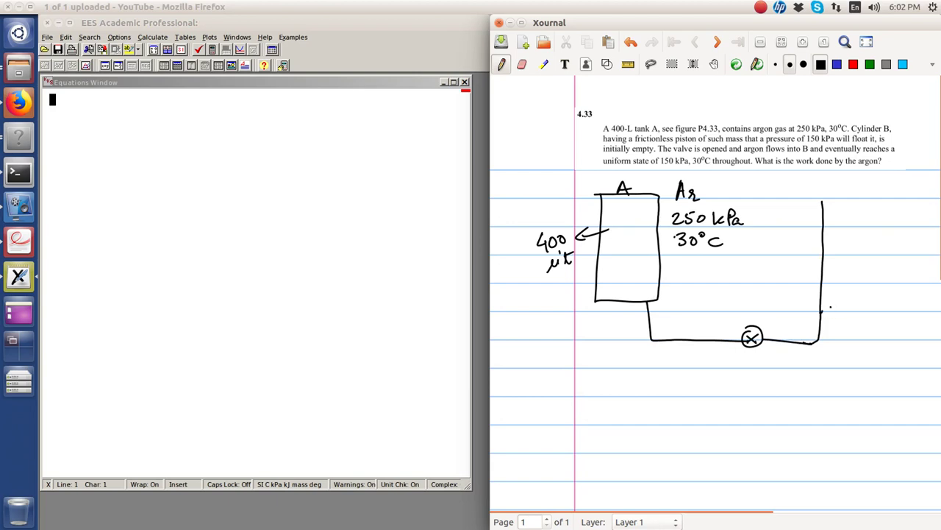
# Erase the stray vertical line, draw B's piston, and underline 150 kPa in the problem.
pyautogui.moveTo(822, 316)
pyautogui.mouseDown()
pyautogui.moveTo(824, 200)
pyautogui.moveTo(781, 253)
pyautogui.moveTo(788, 311)
pyautogui.moveTo(859, 314)
pyautogui.moveTo(870, 205)
pyautogui.mouseUp()
pyautogui.moveTo(785, 307)
pyautogui.mouseDown()
pyautogui.moveTo(786, 296)
pyautogui.moveTo(848, 298)
pyautogui.moveTo(861, 313)
pyautogui.moveTo(793, 312)
pyautogui.moveTo(813, 297)
pyautogui.moveTo(857, 301)
pyautogui.mouseUp()
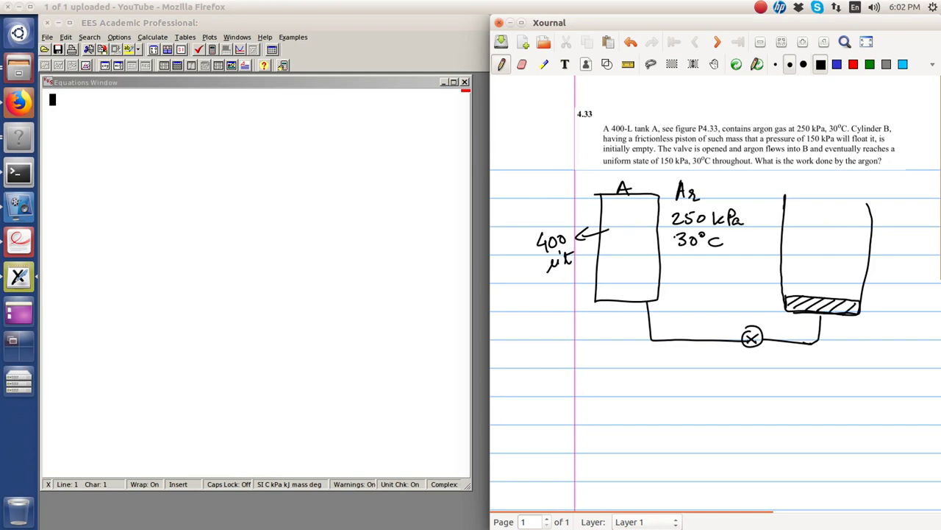
pyautogui.moveTo(808, 142); pyautogui.dragTo(830, 147)
# Write 150 kPa inside cylinder B with an arrow to the piston.
pyautogui.moveTo(793, 234)
pyautogui.mouseDown()
pyautogui.moveTo(794, 249)
pyautogui.moveTo(816, 237)
pyautogui.mouseUp()
pyautogui.moveTo(827, 234)
pyautogui.mouseDown()
pyautogui.moveTo(827, 248)
pyautogui.moveTo(835, 249)
pyautogui.mouseUp()
pyautogui.moveTo(838, 232); pyautogui.dragTo(839, 241)
pyautogui.moveTo(853, 242)
pyautogui.mouseDown()
pyautogui.moveTo(822, 296)
pyautogui.moveTo(827, 289)
pyautogui.mouseUp()
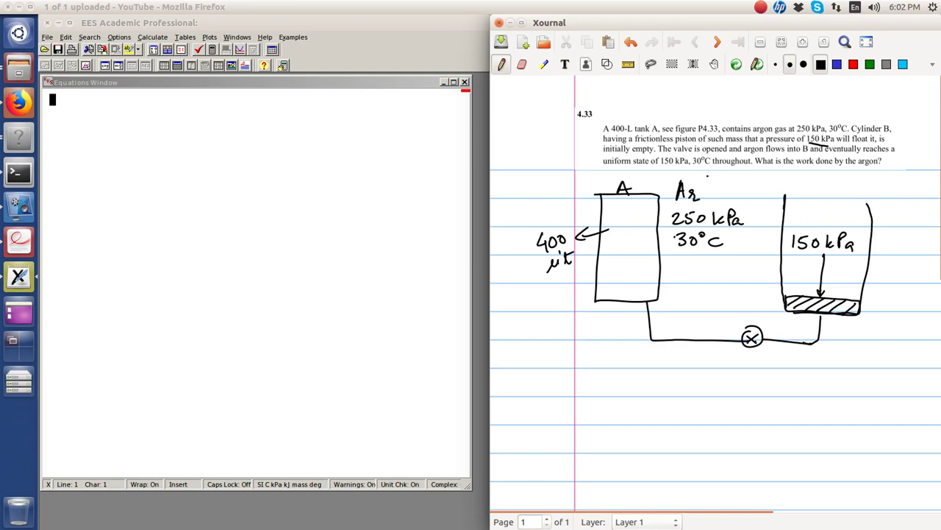
# Underline the final 150 kPa, 30°C state, add arrows, and begin writing P below the sketch.
pyautogui.moveTo(662, 169); pyautogui.dragTo(721, 176)
pyautogui.moveTo(831, 121)
pyautogui.mouseDown()
pyautogui.moveTo(855, 104)
pyautogui.moveTo(842, 123)
pyautogui.mouseUp()
pyautogui.moveTo(706, 177)
pyautogui.mouseDown()
pyautogui.moveTo(720, 190)
pyautogui.moveTo(705, 180)
pyautogui.mouseUp()
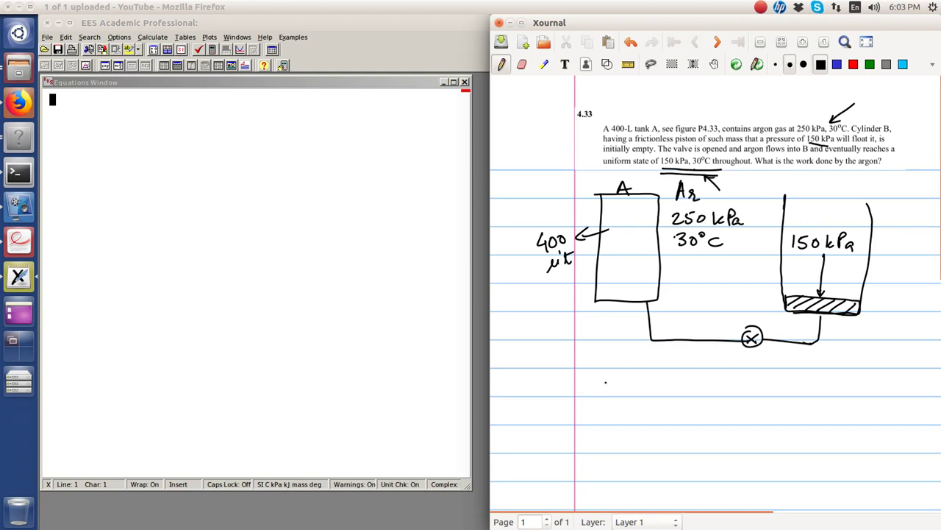
pyautogui.moveTo(606, 375)
pyautogui.mouseDown()
pyautogui.moveTo(606, 393)
pyautogui.moveTo(606, 382)
pyautogui.mouseUp()
# Write P1V1 = P2V2 below the sketch.
pyautogui.moveTo(615, 390)
pyautogui.mouseDown()
pyautogui.moveTo(616, 401)
pyautogui.moveTo(634, 381)
pyautogui.mouseUp()
pyautogui.moveTo(638, 390)
pyautogui.mouseDown()
pyautogui.moveTo(640, 402)
pyautogui.moveTo(665, 384)
pyautogui.mouseUp()
pyautogui.moveTo(653, 392)
pyautogui.mouseDown()
pyautogui.moveTo(701, 401)
pyautogui.moveTo(726, 379)
pyautogui.mouseUp()
pyautogui.moveTo(722, 392); pyautogui.dragTo(736, 400)
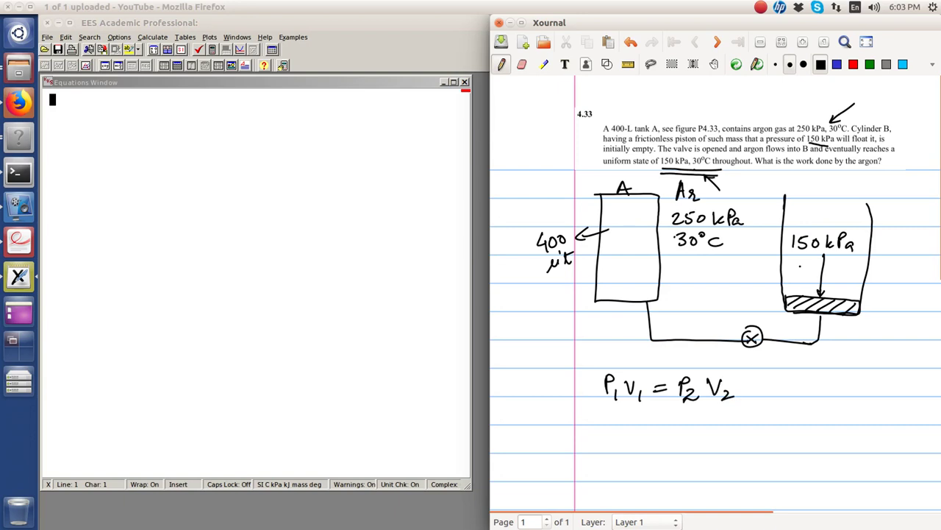
# Write 250 × 400 = 150·V2 under the equation.
pyautogui.moveTo(586, 414)
pyautogui.mouseDown()
pyautogui.moveTo(598, 428)
pyautogui.moveTo(611, 411)
pyautogui.mouseUp()
pyautogui.moveTo(617, 411)
pyautogui.mouseDown()
pyautogui.moveTo(646, 427)
pyautogui.moveTo(637, 426)
pyautogui.moveTo(666, 420)
pyautogui.mouseUp()
pyautogui.moveTo(663, 414)
pyautogui.mouseDown()
pyautogui.moveTo(663, 428)
pyautogui.moveTo(674, 413)
pyautogui.mouseUp()
pyautogui.moveTo(685, 412); pyautogui.dragTo(741, 424)
pyautogui.moveTo(742, 410)
pyautogui.mouseDown()
pyautogui.moveTo(800, 408)
pyautogui.moveTo(811, 427)
pyautogui.moveTo(784, 466)
pyautogui.mouseUp()
pyautogui.click(777, 417)
# Draw an arrow from V2 and write 400 lit + beneath it.
pyautogui.moveTo(793, 447); pyautogui.dragTo(802, 451)
pyautogui.moveTo(748, 473); pyautogui.dragTo(749, 487)
pyautogui.moveTo(759, 475)
pyautogui.mouseDown()
pyautogui.moveTo(798, 474)
pyautogui.moveTo(811, 487)
pyautogui.mouseUp()
pyautogui.click(830, 482)
pyautogui.moveTo(806, 478); pyautogui.dragTo(838, 480)
pyautogui.moveTo(835, 474); pyautogui.dragTo(834, 487)
# Add arrows beside cylinder B's piston and complete V2 as 400 lit + V_B.
pyautogui.moveTo(880, 283)
pyautogui.mouseDown()
pyautogui.moveTo(875, 308)
pyautogui.moveTo(886, 288)
pyautogui.moveTo(883, 300)
pyautogui.mouseUp()
pyautogui.moveTo(857, 356)
pyautogui.mouseDown()
pyautogui.moveTo(852, 324)
pyautogui.moveTo(864, 332)
pyautogui.mouseUp()
pyautogui.click(859, 478)
pyautogui.moveTo(859, 472)
pyautogui.mouseDown()
pyautogui.moveTo(865, 487)
pyautogui.moveTo(879, 466)
pyautogui.moveTo(872, 491)
pyautogui.mouseUp()
pyautogui.moveTo(872, 479); pyautogui.dragTo(873, 491)
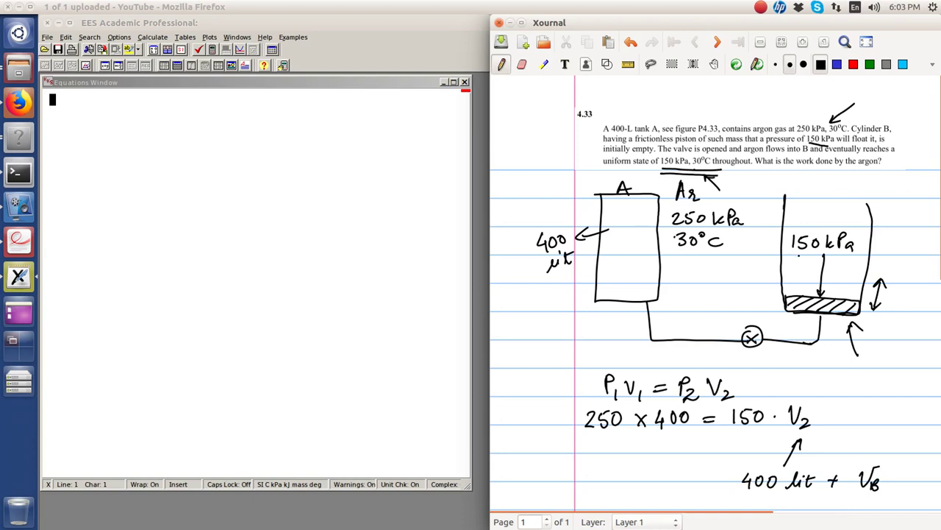
# Underline 150 kPa in cylinder B, circle V_B, and note init Vol = 0.
pyautogui.moveTo(793, 254); pyautogui.dragTo(855, 257)
pyautogui.moveTo(873, 446)
pyautogui.mouseDown()
pyautogui.moveTo(893, 485)
pyautogui.moveTo(877, 440)
pyautogui.mouseUp()
pyautogui.moveTo(857, 369)
pyautogui.mouseDown()
pyautogui.moveTo(858, 380)
pyautogui.moveTo(881, 381)
pyautogui.mouseUp()
pyautogui.moveTo(874, 370)
pyautogui.mouseDown()
pyautogui.moveTo(885, 370)
pyautogui.moveTo(867, 390)
pyautogui.mouseUp()
pyautogui.moveTo(875, 387)
pyautogui.mouseDown()
pyautogui.moveTo(877, 400)
pyautogui.moveTo(891, 397)
pyautogui.mouseUp()
pyautogui.moveTo(907, 389); pyautogui.dragTo(906, 389)
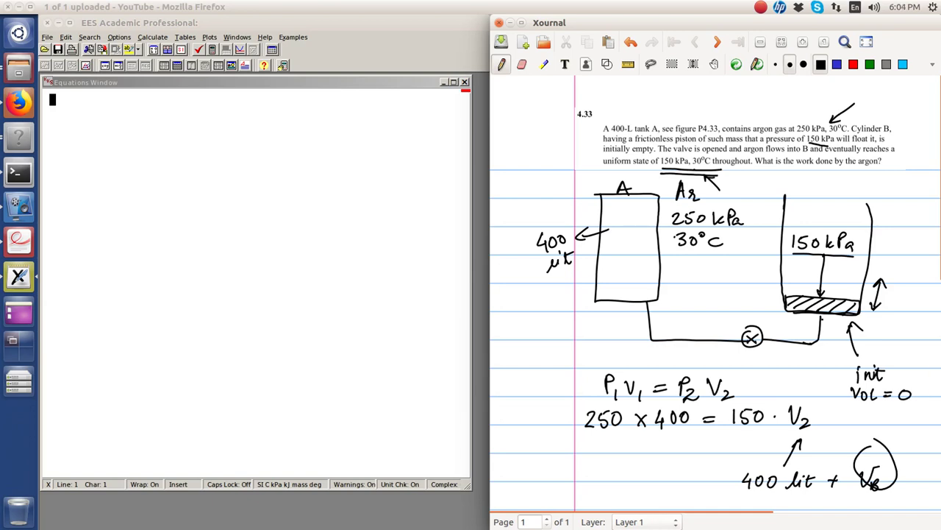
# Enter P1 = 250 and V1 = 400 in the EES Equations window.
pyautogui.click(218, 225)
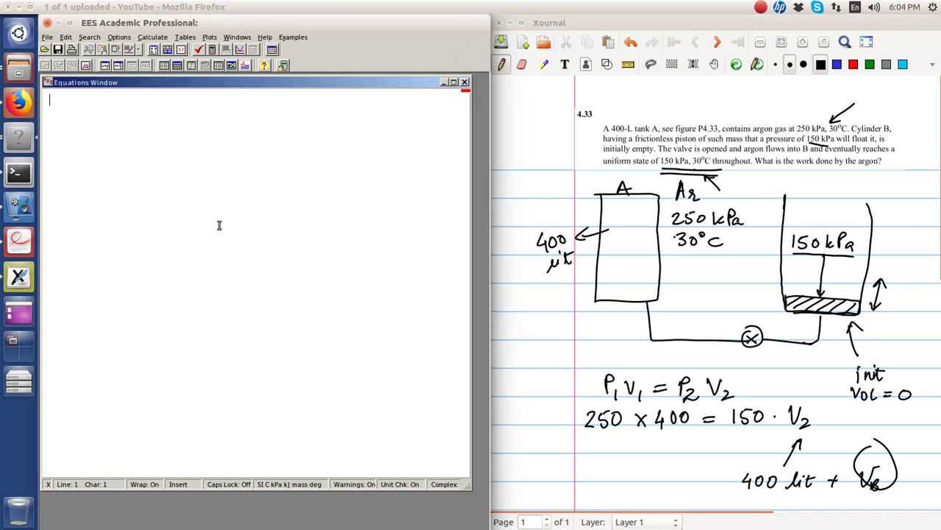
pyautogui.write('P1 = 250')
pyautogui.press('Return')
pyautogui.write('V2 =')
pyautogui.press('BackSpace')
pyautogui.press('BackSpace')
pyautogui.press('BackSpace')
pyautogui.write('1')
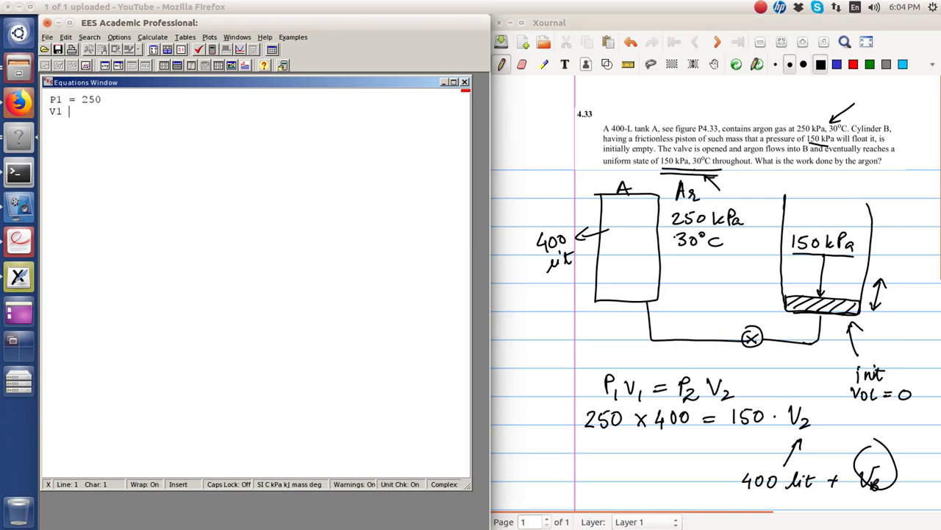
pyautogui.write(' =')
pyautogui.write(' 400')
# Add P2 = 150, V2 = P1*V1/P2 and VB = V2 - V1.
pyautogui.press('Return')
pyautogui.press('Return')
pyautogui.write('P2 = 150')
pyautogui.press('Return')
pyautogui.press('Return')
pyautogui.write('V2 =')
pyautogui.write(' P1*V1/P2')
pyautogui.press('Return')
pyautogui.write('Vb')
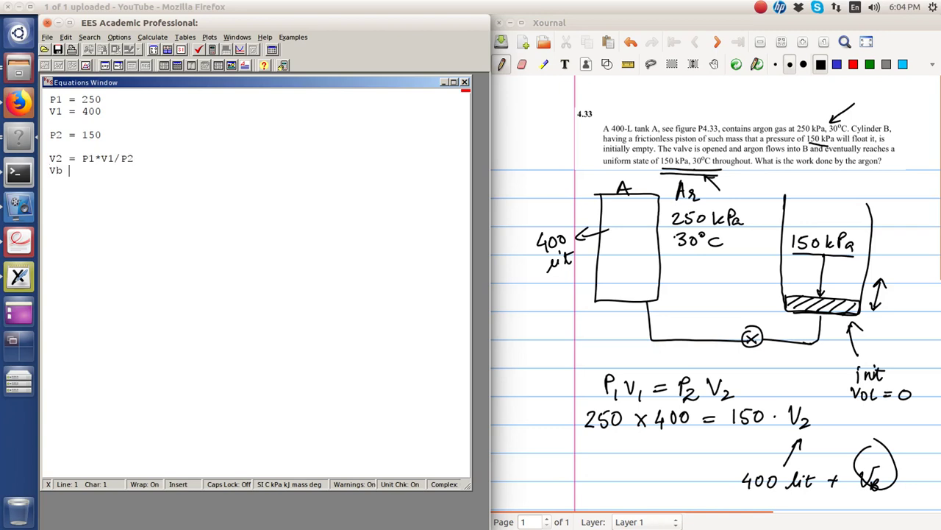
pyautogui.press('BackSpace')
pyautogui.write('B = V2 - V1')
pyautogui.press('Return')
pyautogui.press('Return')
# Add W12 = P2*(VB - VBinit) with VBinit = 0 on a line above it.
pyautogui.write('W12 = ')
pyautogui.write('P2*(')
pyautogui.write('VB')
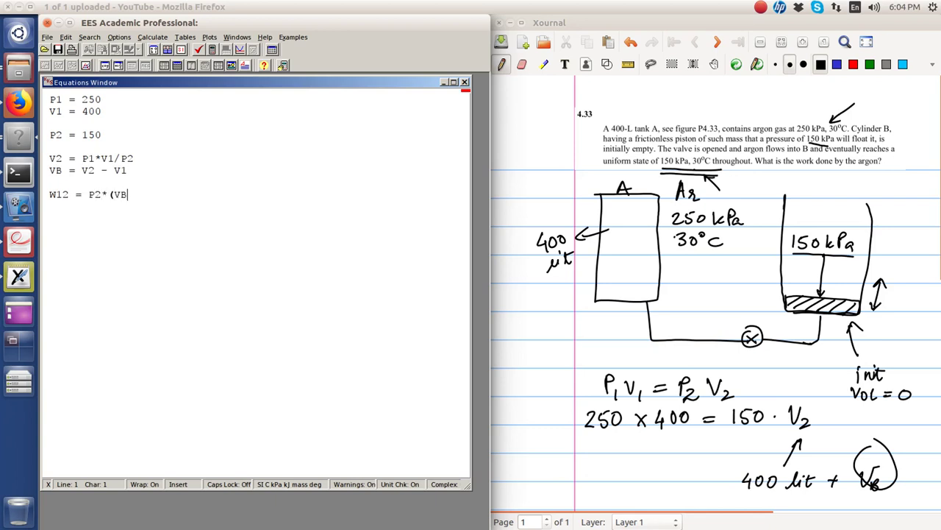
pyautogui.write(' - Vb)')
pyautogui.press('BackSpace')
pyautogui.press('BackSpace')
pyautogui.write('Binit)')
pyautogui.press('Up')
pyautogui.press('Return')
pyautogui.press('Return')
pyautogui.press('Up')
pyautogui.write('Vb')
pyautogui.press('BackSpace')
pyautogui.write('Binit = 0')
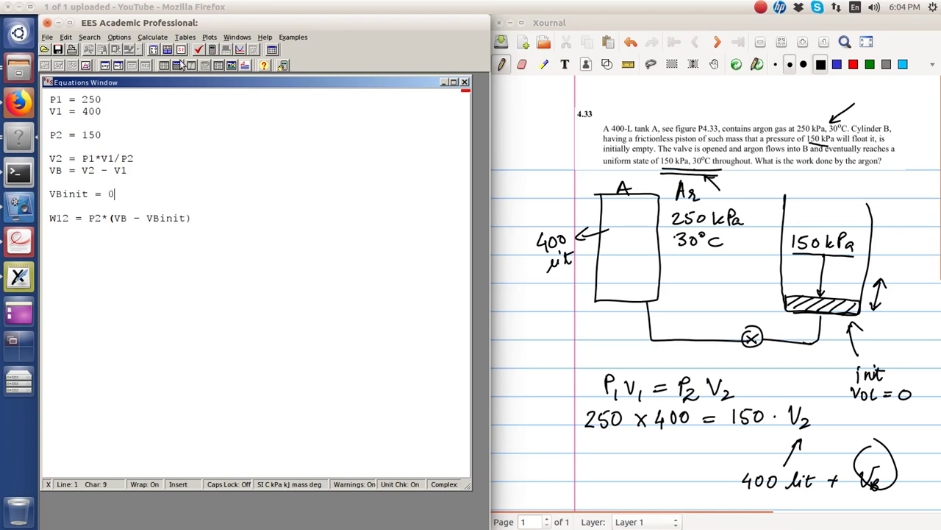
# Solve and review the results: V2 = 666.7, VB = 266.7, W12 = 40000.
pyautogui.click(212, 49)
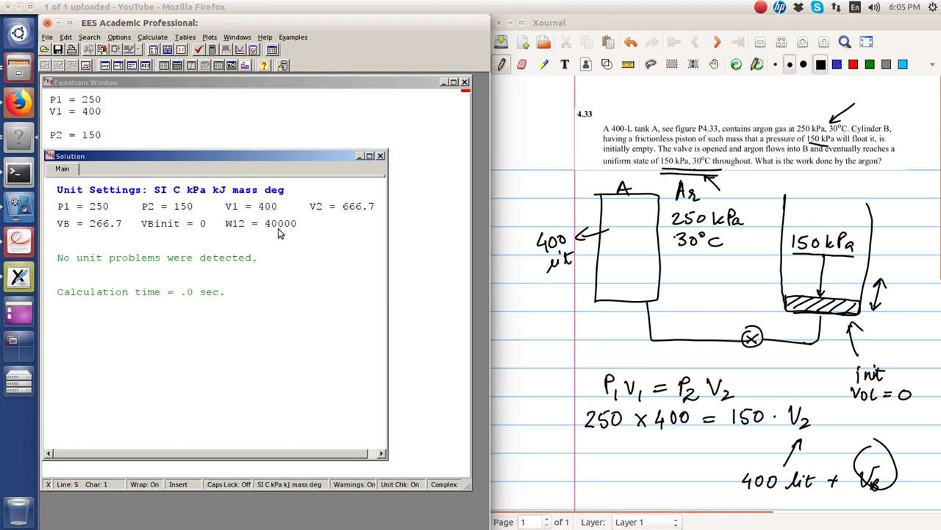
pyautogui.moveTo(269, 155); pyautogui.dragTo(302, 221)
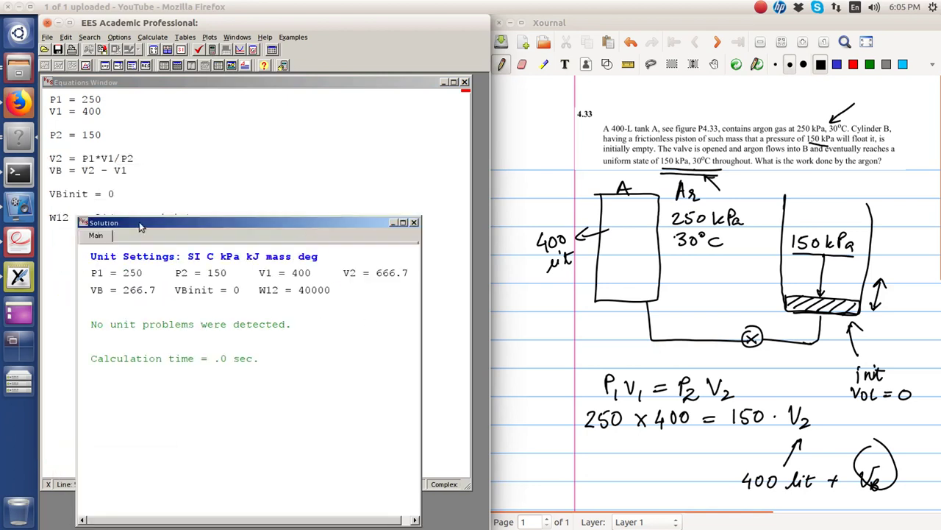
pyautogui.moveTo(158, 219); pyautogui.dragTo(253, 147)
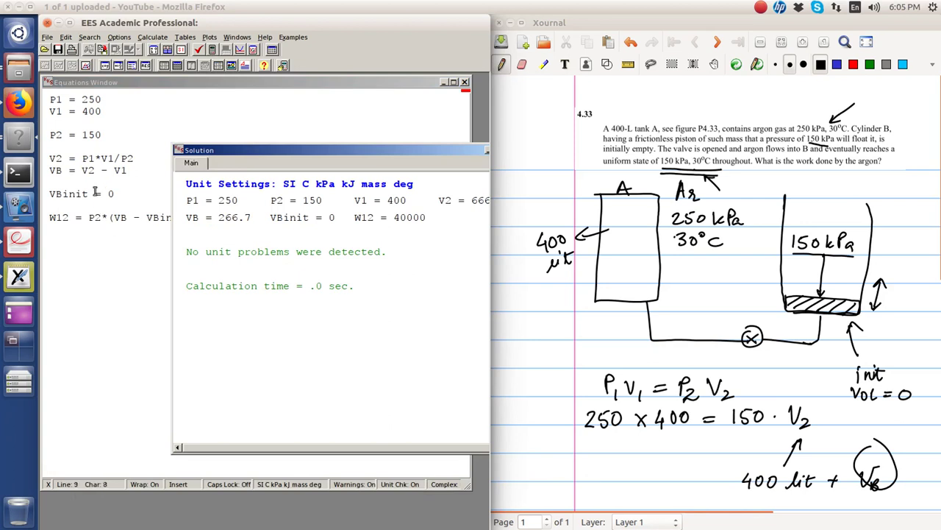
# Close the Solution window and place the cursor at the end of the W12 line.
pyautogui.click(92, 135)
pyautogui.click(89, 218)
pyautogui.click(116, 216)
pyautogui.click(117, 216)
pyautogui.click(203, 216)
# Add the notes "Pressure -> kPa" and "Volume -> liter" below W12.
pyautogui.press('Return')
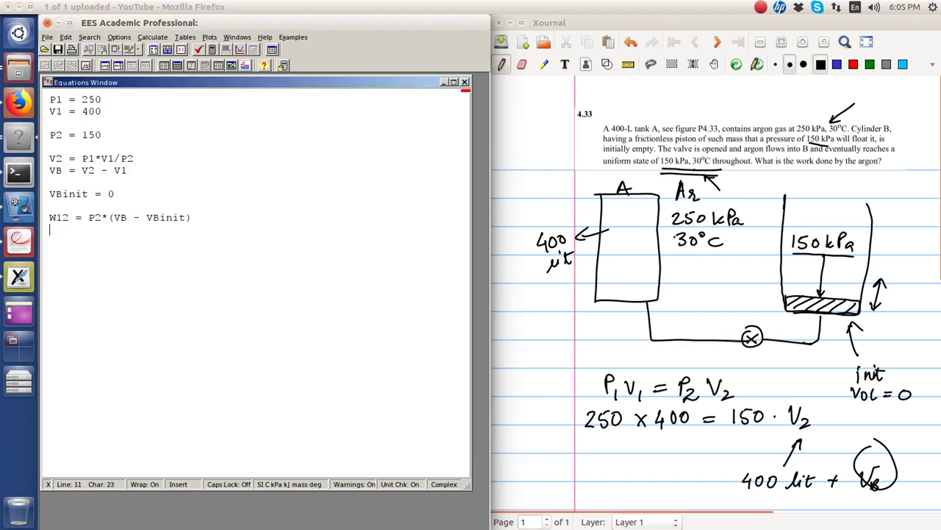
pyautogui.write('"')
pyautogui.write('Pressure -> K')
pyautogui.press('BackSpace')
pyautogui.write('kPa')
pyautogui.press('Right')
pyautogui.press('Return')
pyautogui.write('"Volume -> lute')
pyautogui.press('BackSpace')
pyautogui.press('BackSpace')
pyautogui.press('BackSpace')
pyautogui.write('iter')
# Add the line kPa*liter -> Pa*m^3.
pyautogui.press('Right')
pyautogui.press('Return')
pyautogui.press('Return')
pyautogui.write('kPa *1iter')
pyautogui.press('BackSpace')
pyautogui.press('BackSpace')
pyautogui.press('BackSpace')
pyautogui.write('iter -> Pa*m^3')
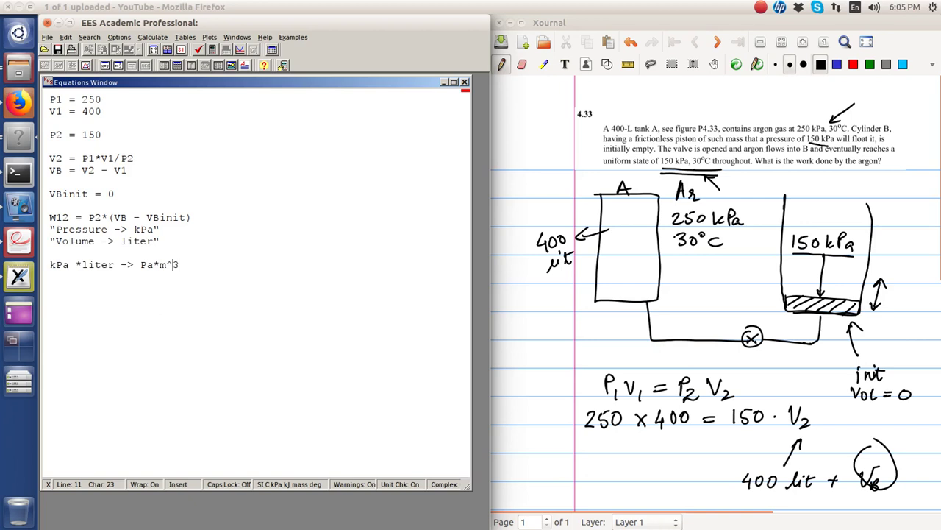
pyautogui.press('Right')
# Add the conversion 1 kPa = 1000 Pa.
pyautogui.press('Return')
pyautogui.press('Return')
pyautogui.write('1 kPa')
pyautogui.press('BackSpace')
pyautogui.press('BackSpace')
pyautogui.write('PA')
pyautogui.press('BackSpace')
pyautogui.press('BackSpace')
pyautogui.write('a =-')
pyautogui.press('BackSpace')
pyautogui.write('1000 Pa')
# Add the conversion 1 liter = 0.001 m^3 and select Pa*m^3 on the conversion line.
pyautogui.press('Return')
pyautogui.write('1 liter = 10')
pyautogui.press('BackSpace')
pyautogui.press('BackSpace')
pyautogui.write('0.001 ')
pyautogui.write('m')
pyautogui.write('^4')
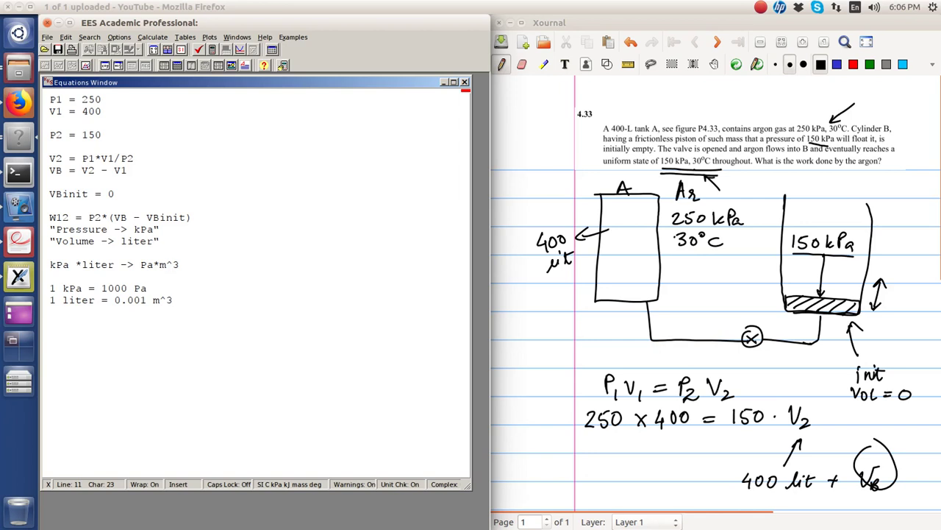
pyautogui.moveTo(140, 265); pyautogui.dragTo(179, 265)
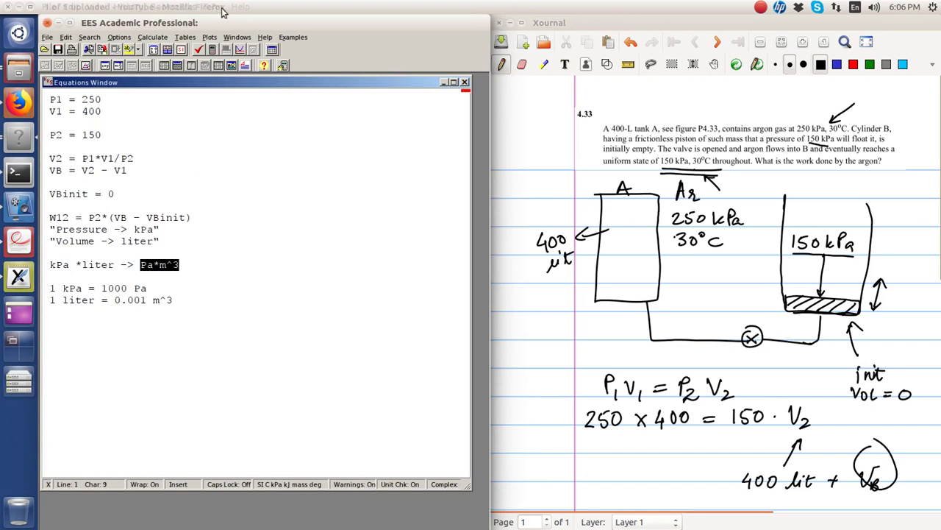
# After a syntax error, comment out the kPa*liter through 1 liter lines and re-solve for W12 = 40000.
pyautogui.click(214, 50)
pyautogui.click(535, 284)
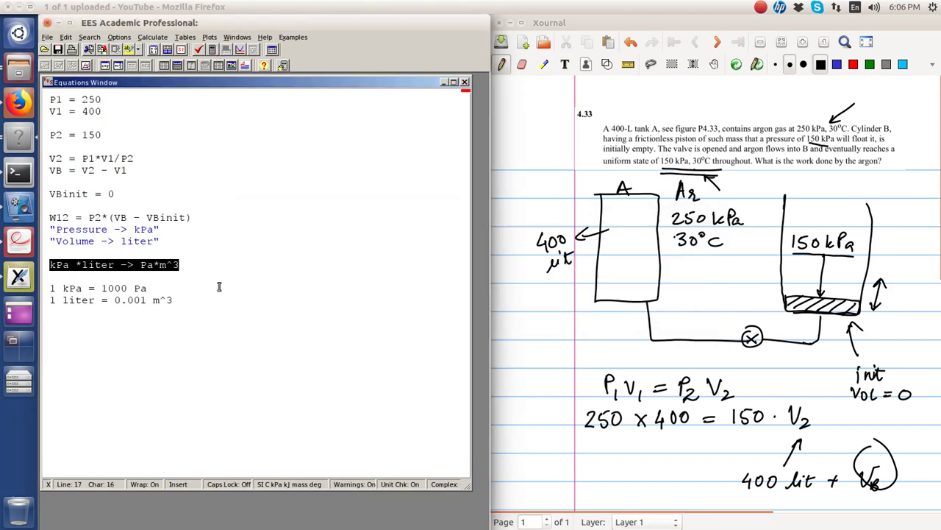
pyautogui.moveTo(203, 300)
pyautogui.mouseDown()
pyautogui.moveTo(50, 289)
pyautogui.moveTo(15, 256)
pyautogui.mouseUp()
pyautogui.rightClick(86, 285)
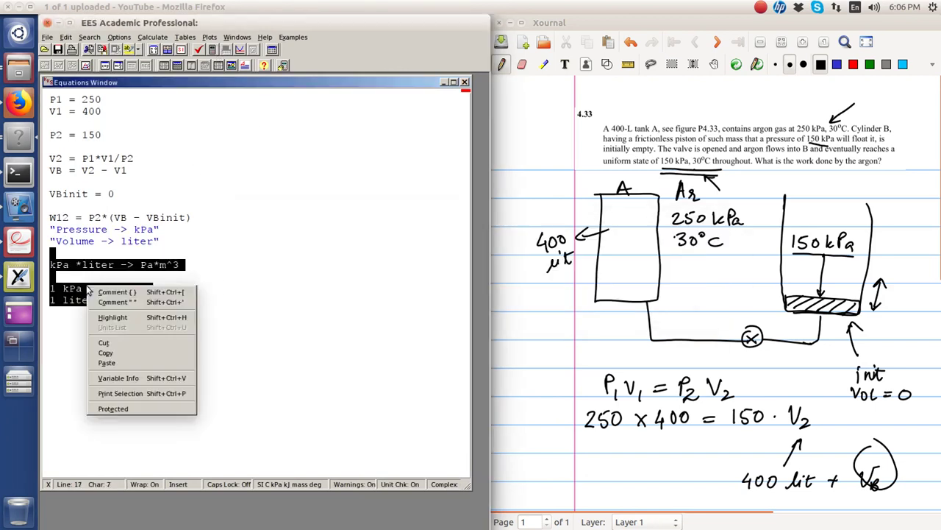
pyautogui.click(130, 303)
pyautogui.click(212, 50)
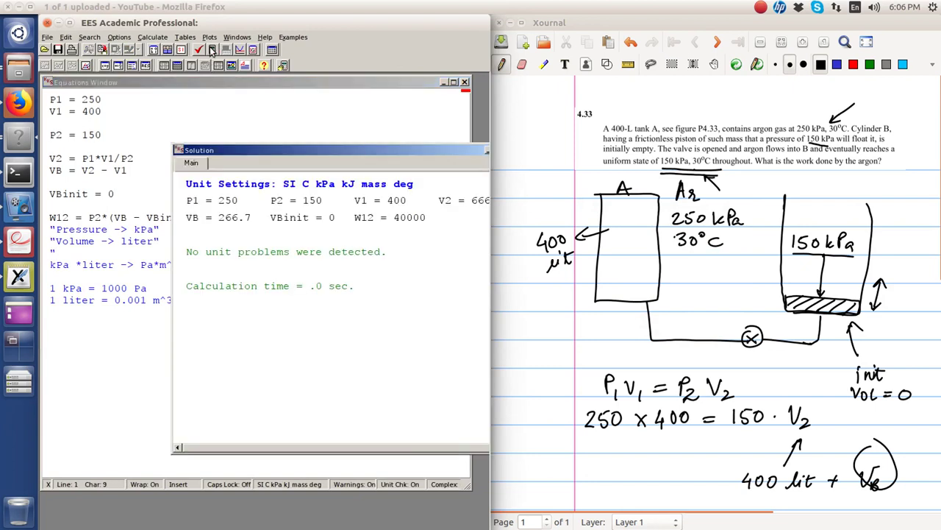